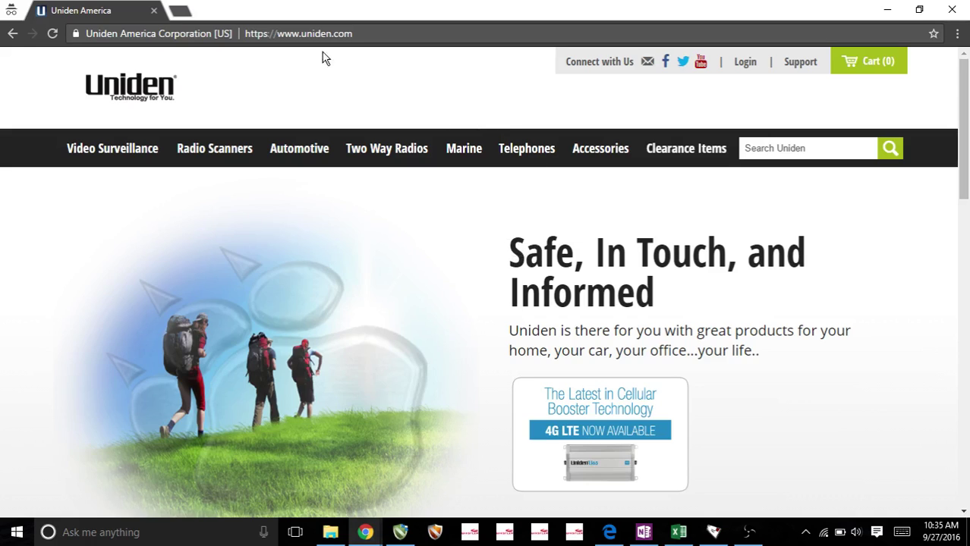
- Go to Uniden's Scanner Software page and scroll to the BCDx36HP programming software listing
{"action": "left_click_drag", "start_coordinate": [355, 34], "coordinate": [236, 34]}
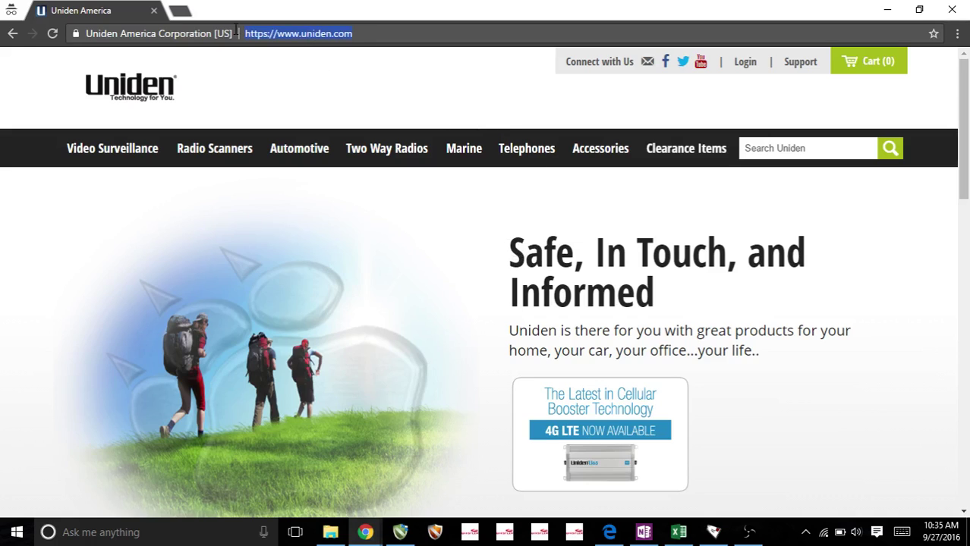
{"action": "left_click", "coordinate": [359, 35]}
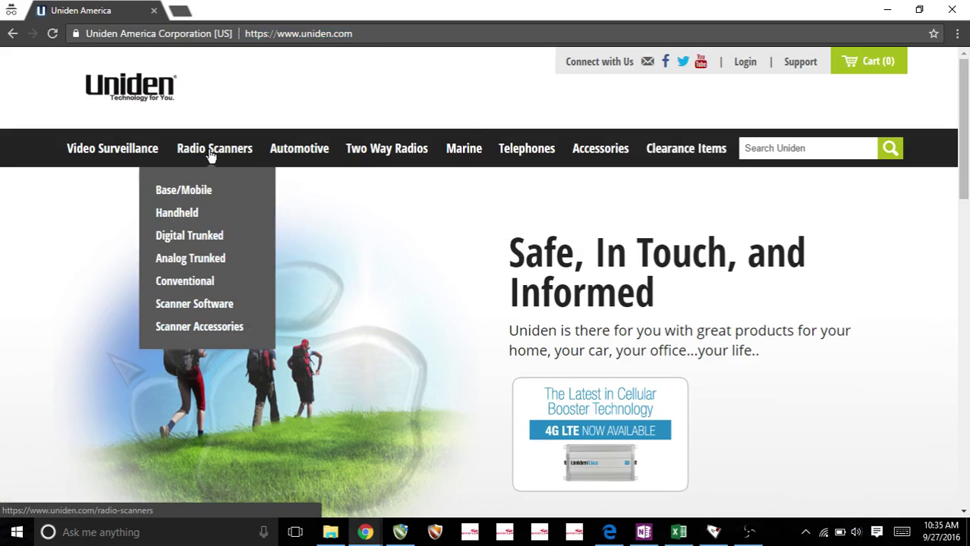
{"action": "mouse_move", "coordinate": [214, 149]}
{"action": "left_click", "coordinate": [199, 305]}
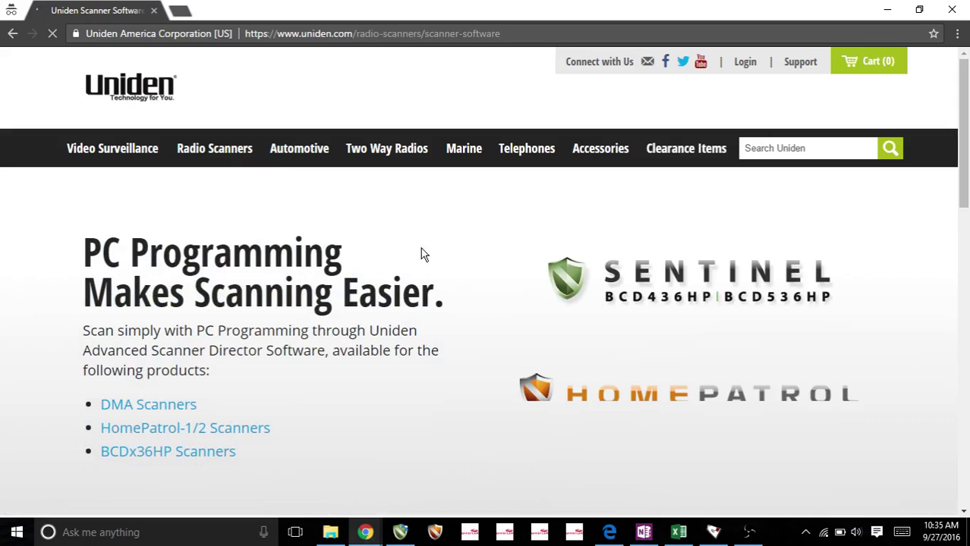
{"action": "scroll", "coordinate": [334, 341], "scroll_direction": "down", "scroll_amount": 3}
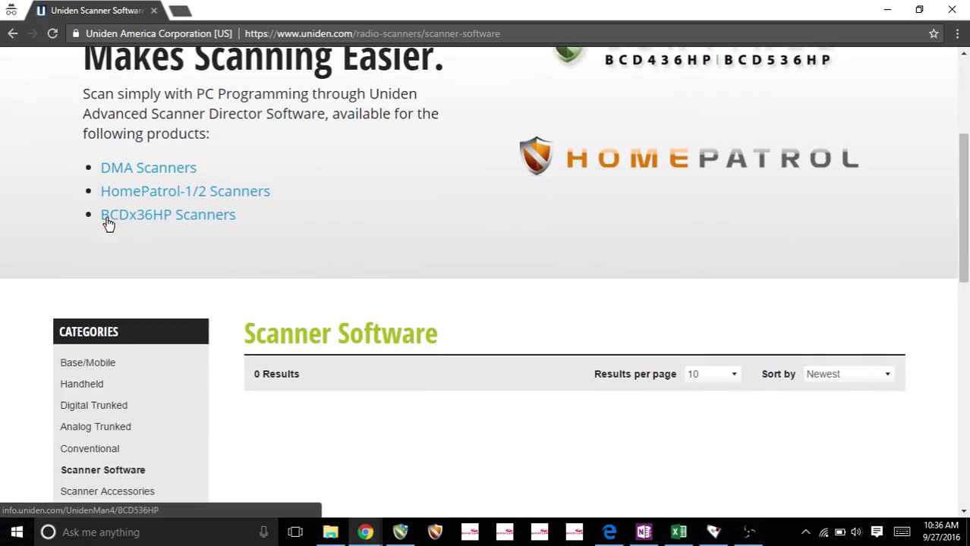
- Open the BCDx36HP Scanners page and review its Sentinel, firmware and database update steps
{"action": "left_click", "coordinate": [163, 222]}
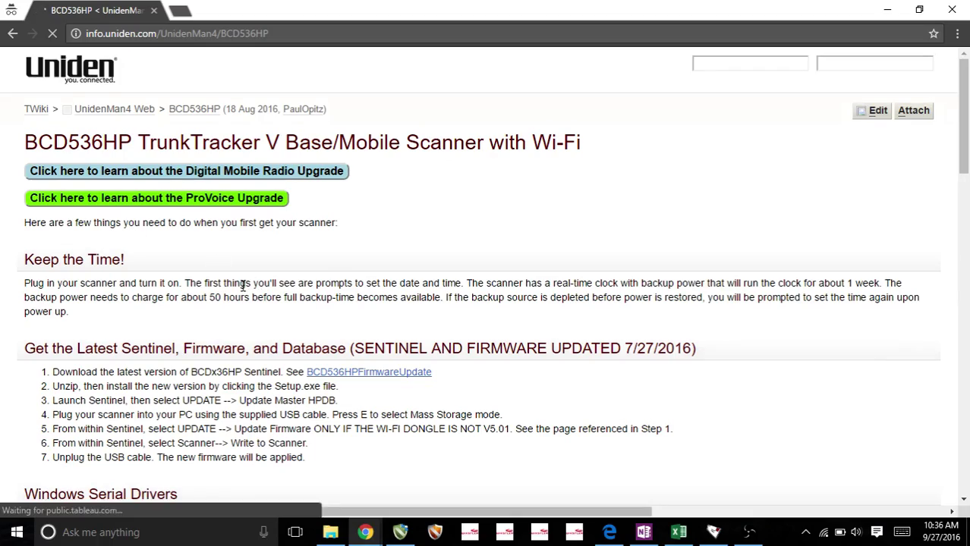
{"action": "scroll", "coordinate": [243, 284], "scroll_direction": "down", "scroll_amount": 3}
{"action": "scroll", "coordinate": [227, 287], "scroll_direction": "down", "scroll_amount": 3}
{"action": "scroll", "coordinate": [230, 276], "scroll_direction": "down", "scroll_amount": 3}
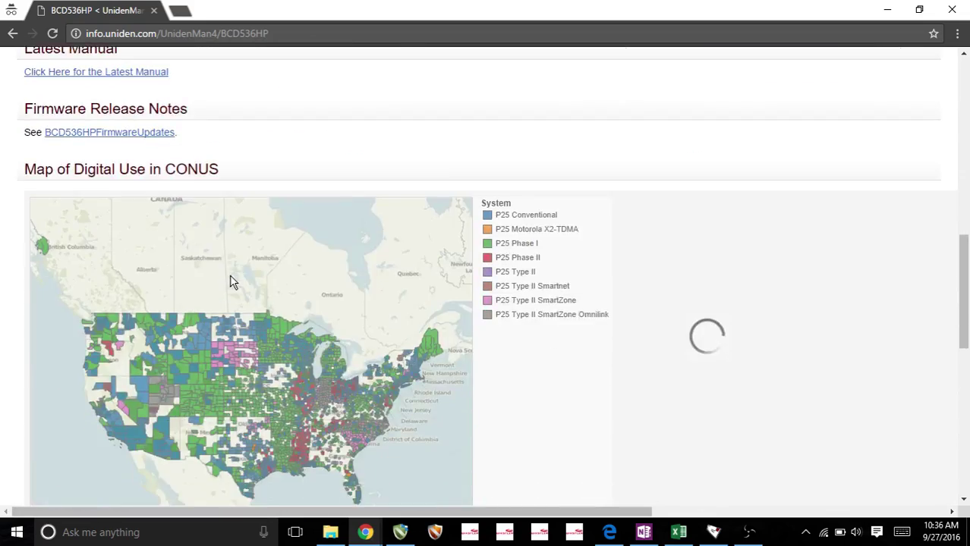
{"action": "scroll", "coordinate": [231, 275], "scroll_direction": "up", "scroll_amount": 10}
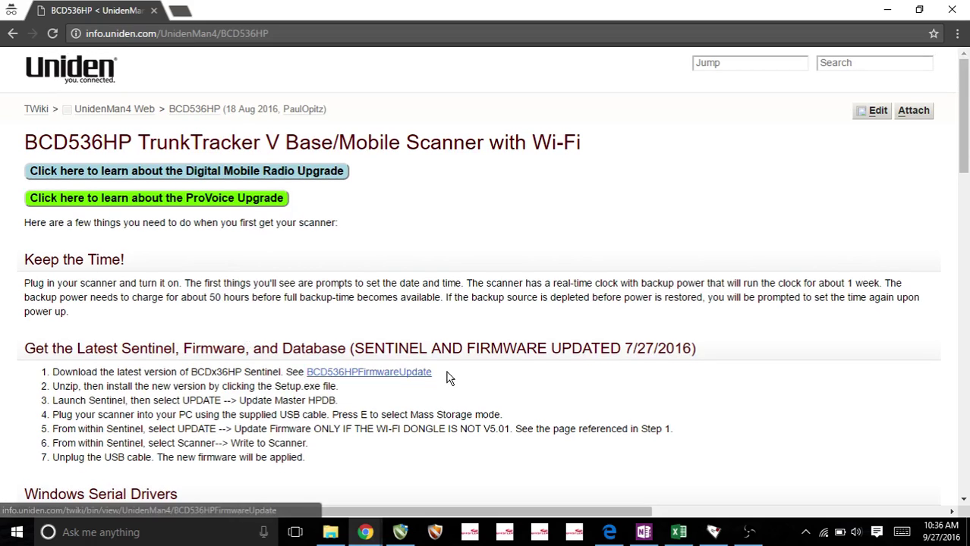
- Download Sentinel Version 1.07.03 from the BCD536HP firmware update page
{"action": "left_click", "coordinate": [365, 377]}
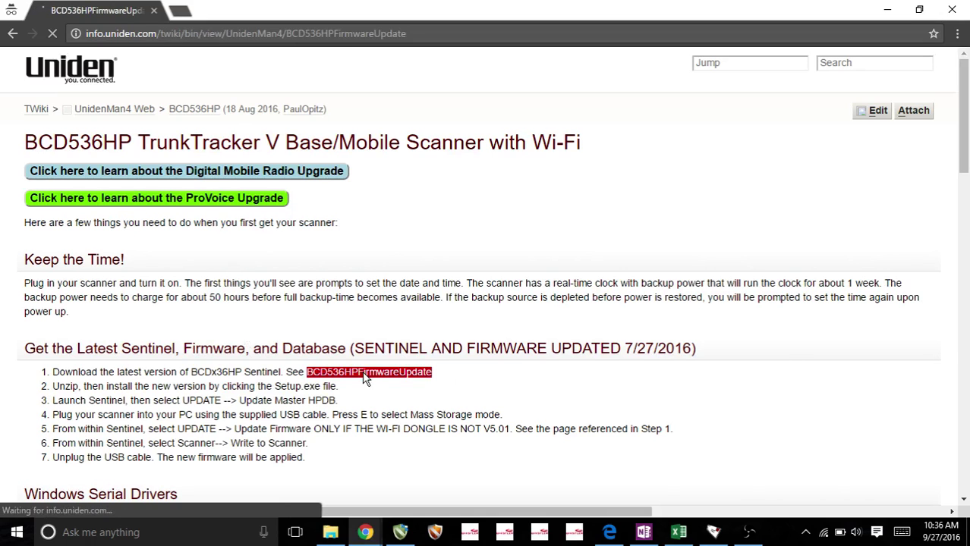
{"action": "scroll", "coordinate": [262, 322], "scroll_direction": "down", "scroll_amount": 3}
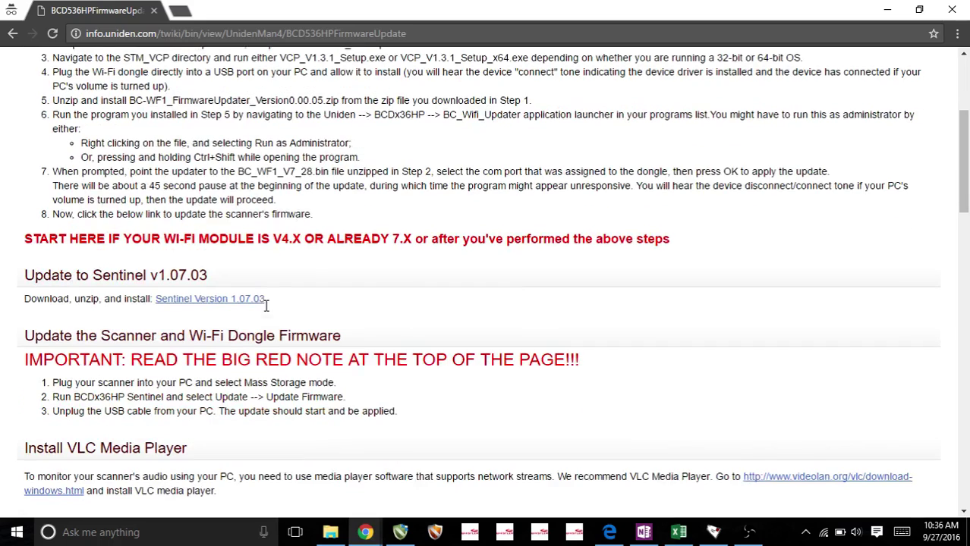
{"action": "scroll", "coordinate": [193, 315], "scroll_direction": "down", "scroll_amount": 3}
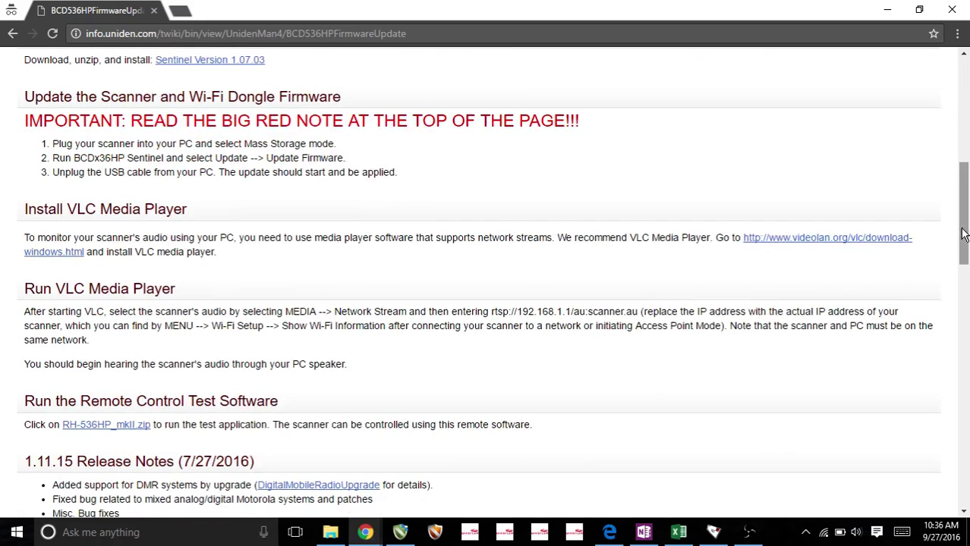
{"action": "left_click_drag", "start_coordinate": [960, 238], "coordinate": [960, 208]}
{"action": "left_click_drag", "start_coordinate": [267, 201], "coordinate": [153, 201]}
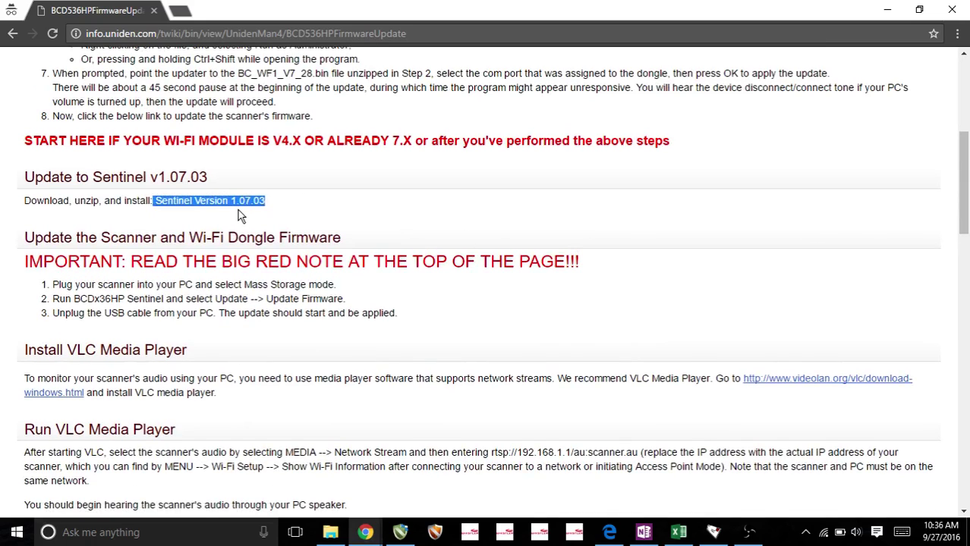
{"action": "left_click", "coordinate": [211, 210]}
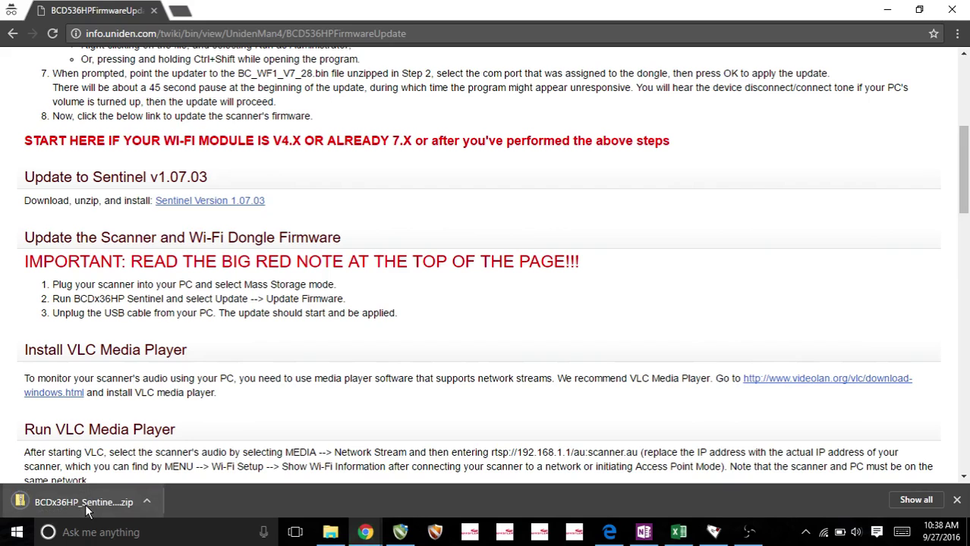
- Open the Sentinel zip's BCDx36HP_Sentinel_Version_1_07_03 folder and select Setup_BCDx36HP
{"action": "left_click", "coordinate": [81, 504]}
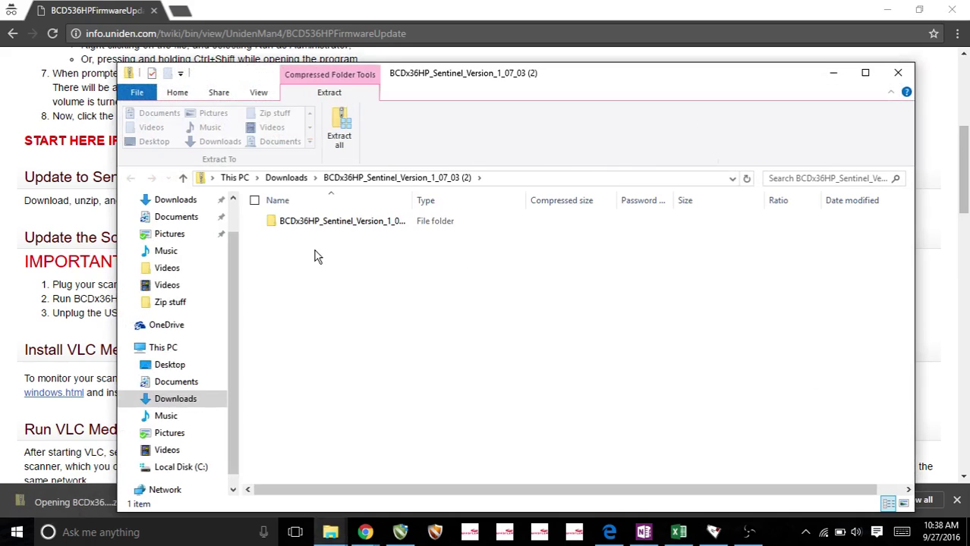
{"action": "left_click", "coordinate": [310, 225]}
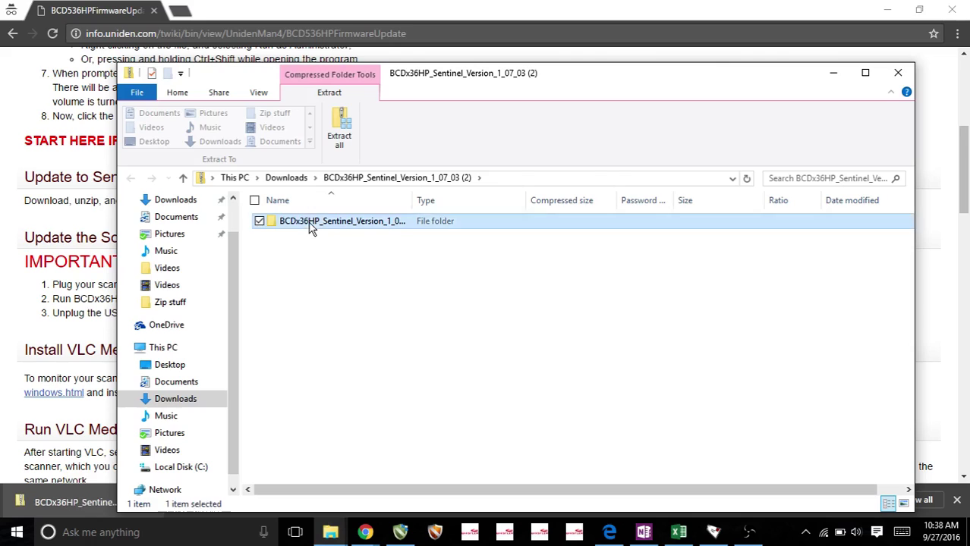
{"action": "double_click", "coordinate": [309, 225]}
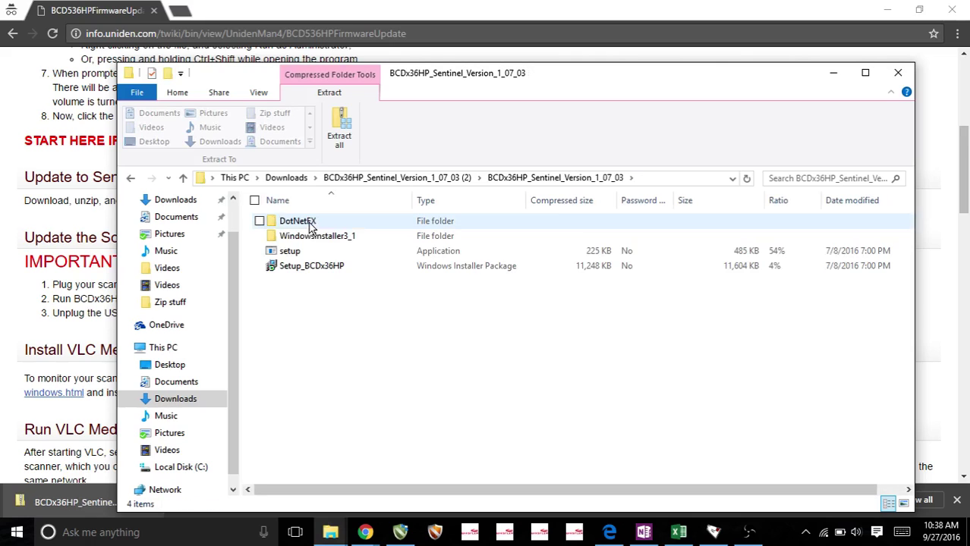
{"action": "left_click", "coordinate": [304, 269]}
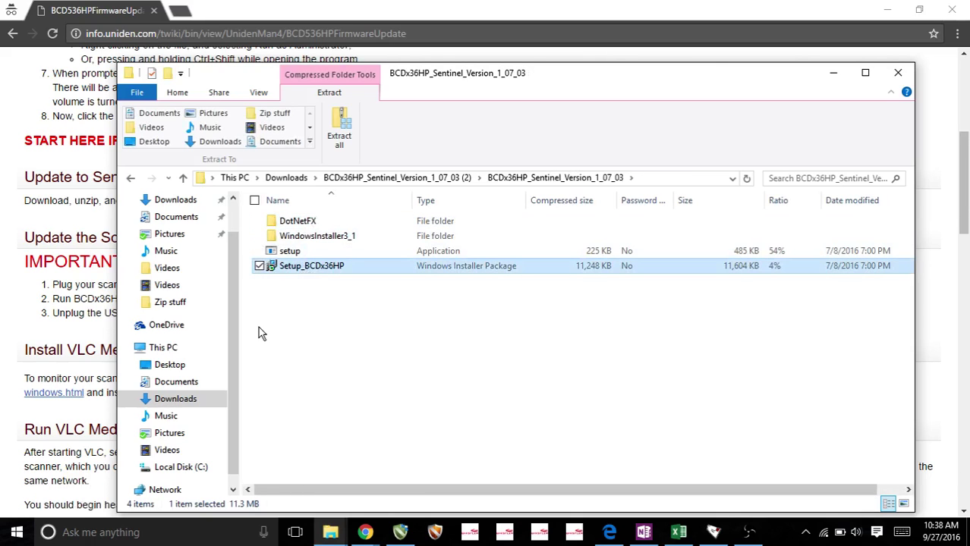
- Run Setup_BCDx36HP to launch the BCDx36HP Sentinel Setup Wizard
{"action": "double_click", "coordinate": [313, 265]}
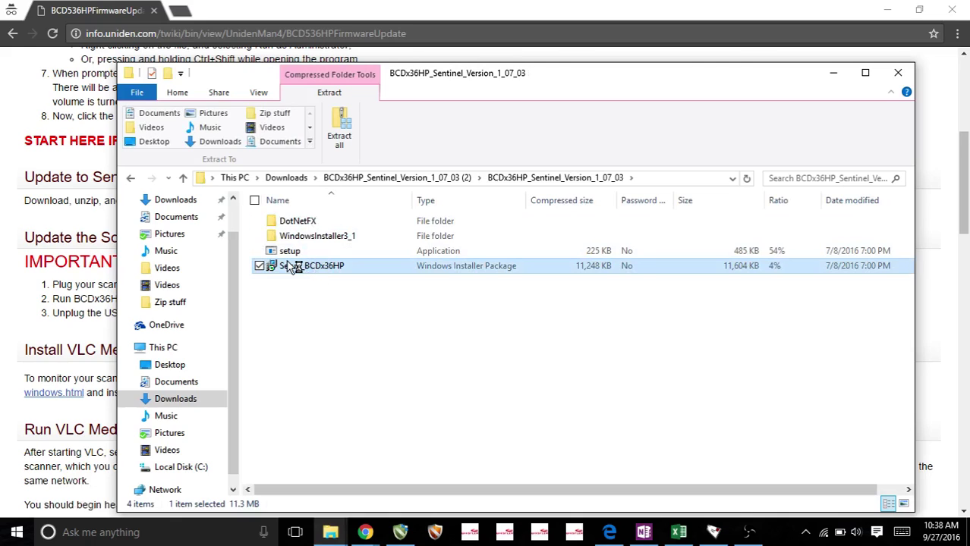